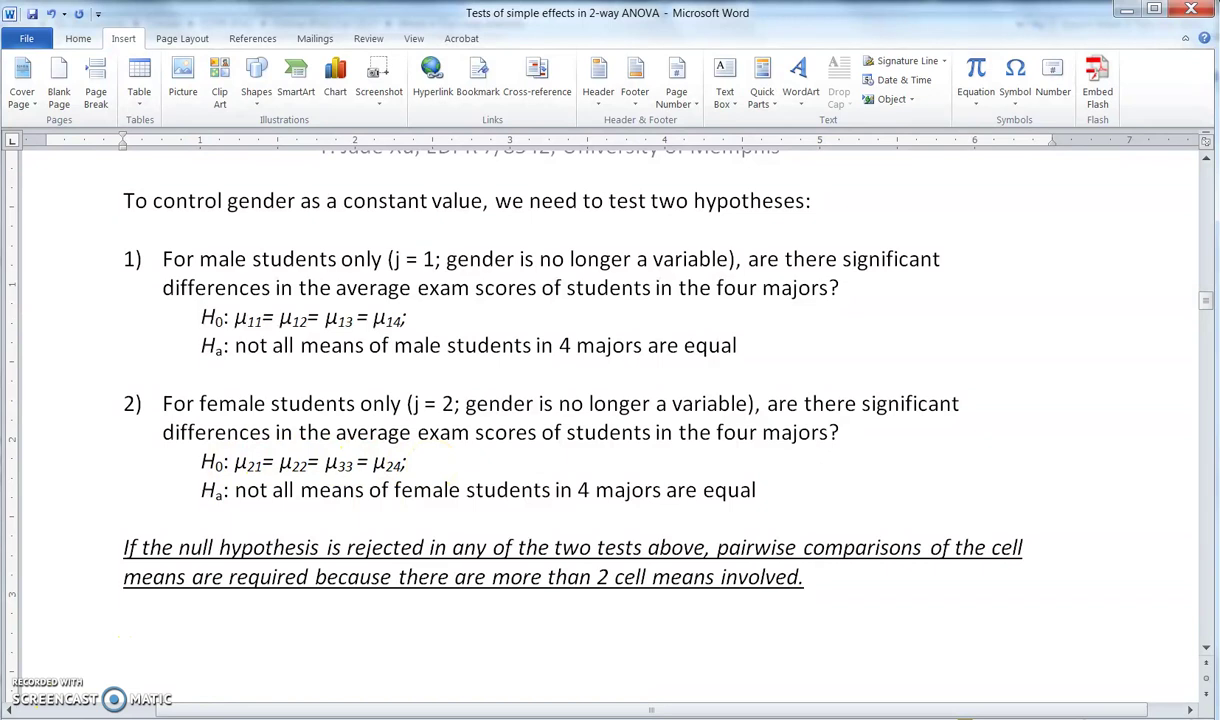
Page down to the four major-constant hypotheses in Word, then switch to SPSS's simple effects.SPS syntax.
{"action": "key", "text": "Page_Down"}
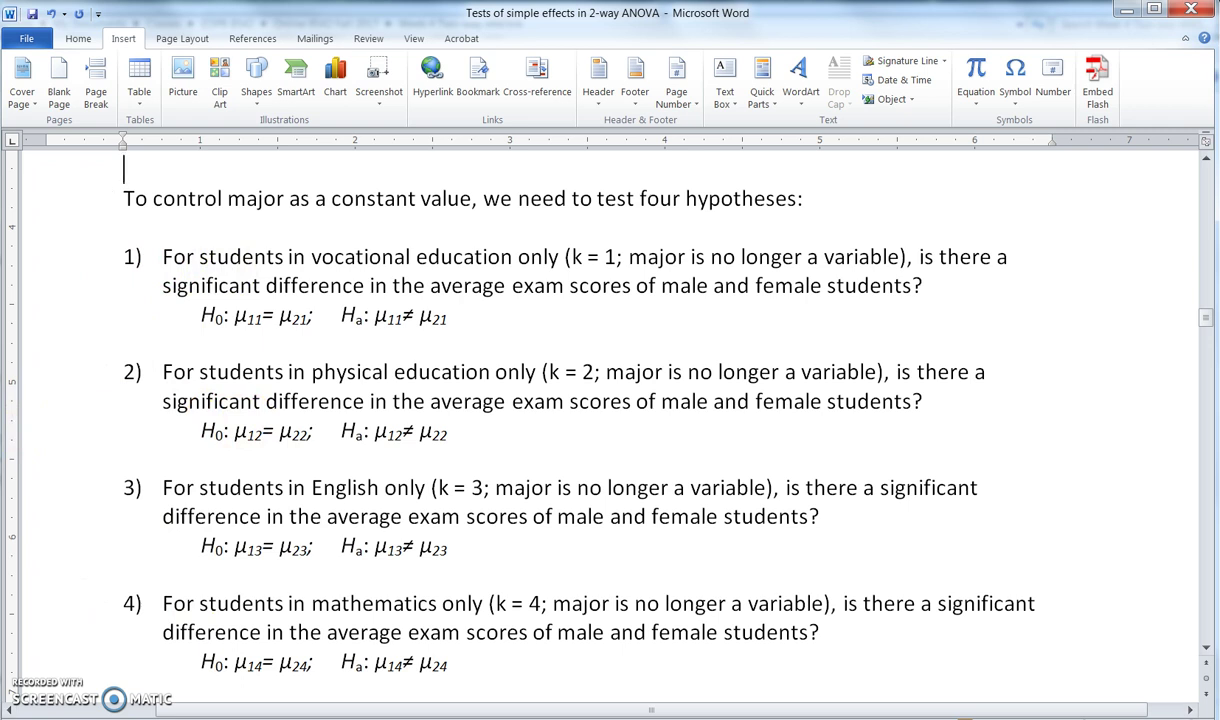
{"action": "key", "text": "alt+Tab"}
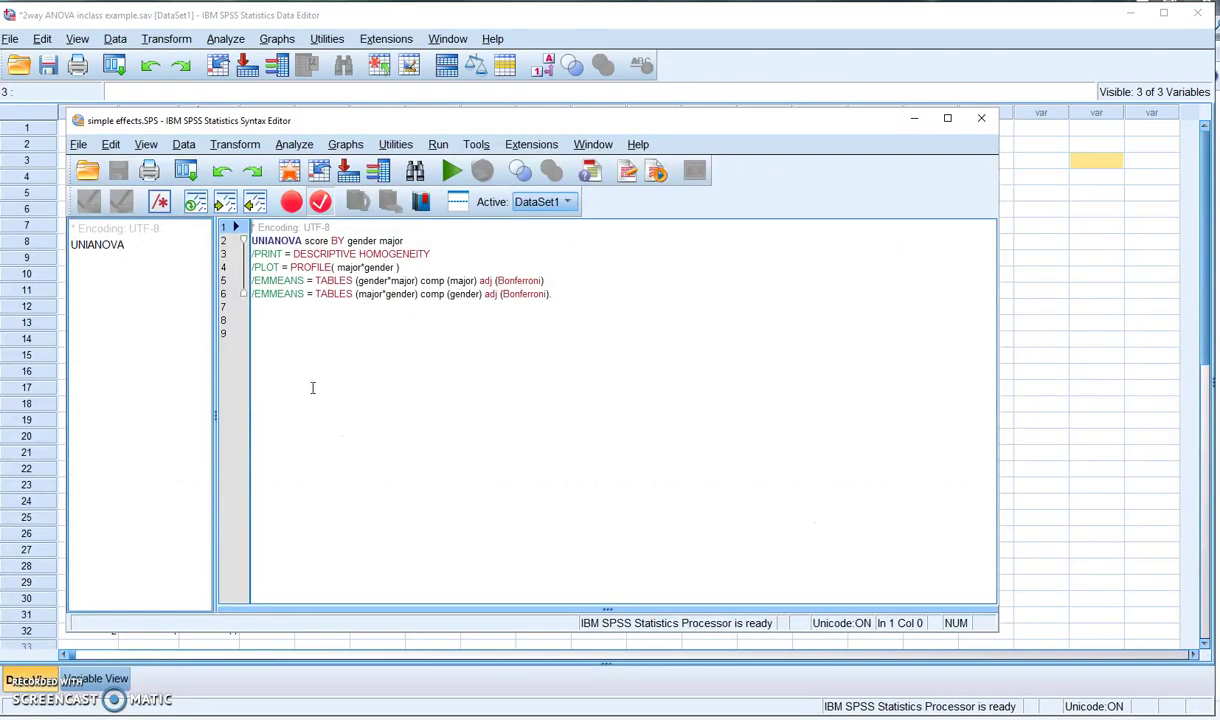
{"action": "left_click", "coordinate": [257, 244]}
Run lines 2–6 of simple effects.SPS: UNIANOVA of score by gender and major with Bonferroni EMMEANS.
{"action": "left_click", "coordinate": [252, 241]}
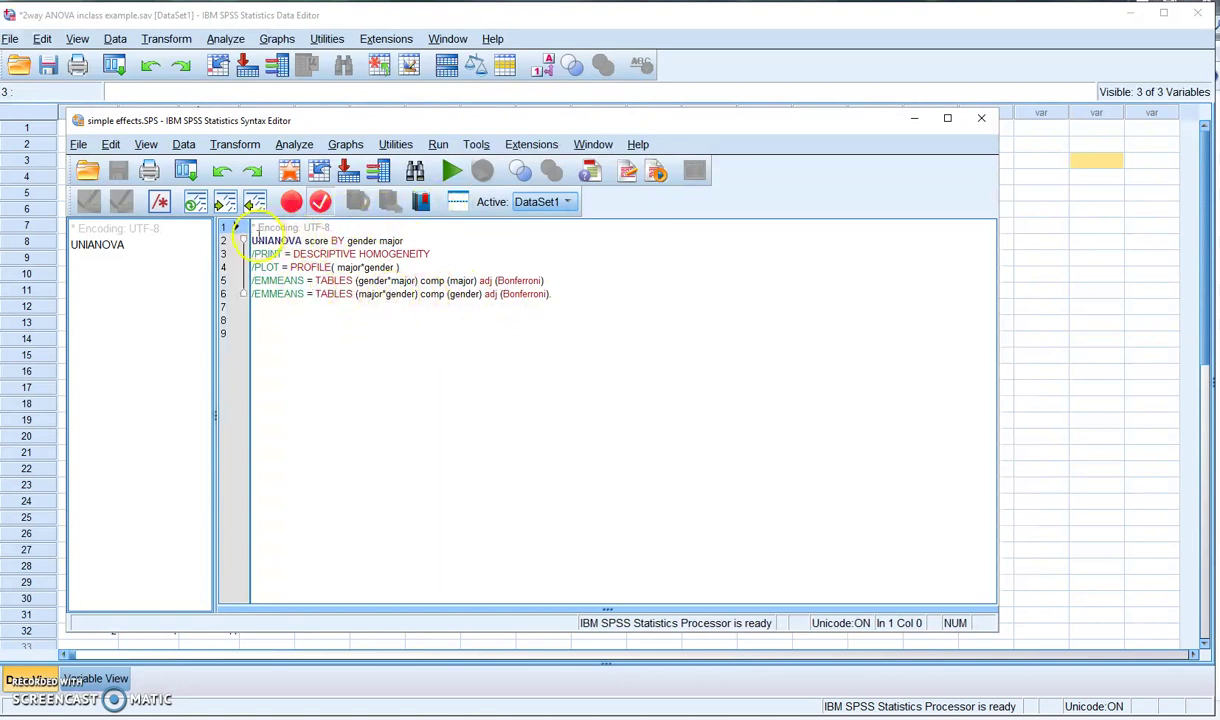
{"action": "left_click", "coordinate": [531, 303], "text": "shift"}
{"action": "key", "text": "ctrl+r"}
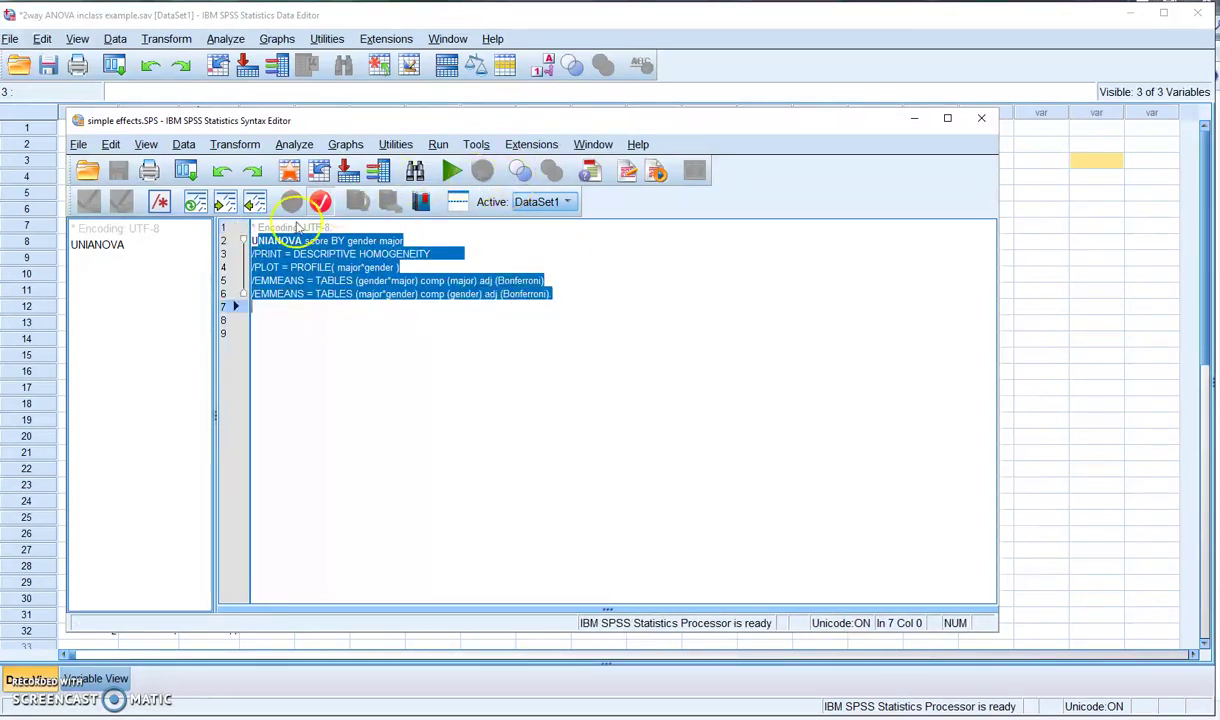
{"action": "left_click", "coordinate": [252, 241]}
{"action": "left_click_drag", "start_coordinate": [255, 243], "coordinate": [558, 294]}
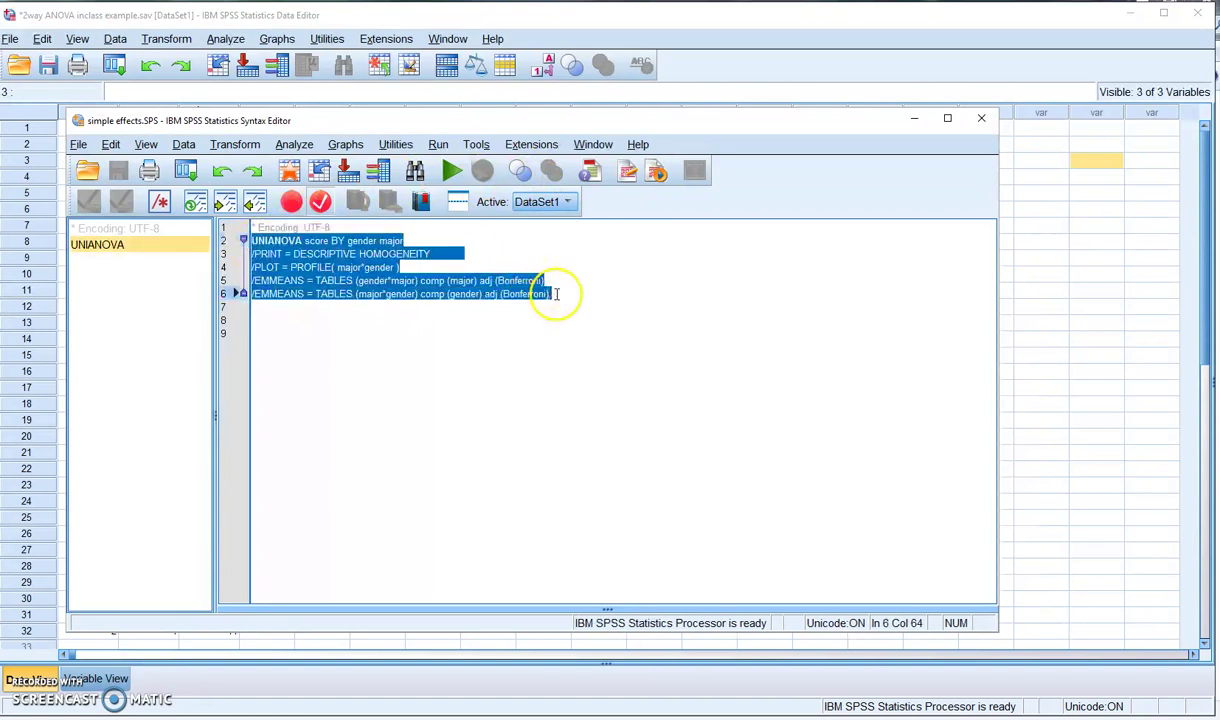
{"action": "left_click", "coordinate": [452, 171]}
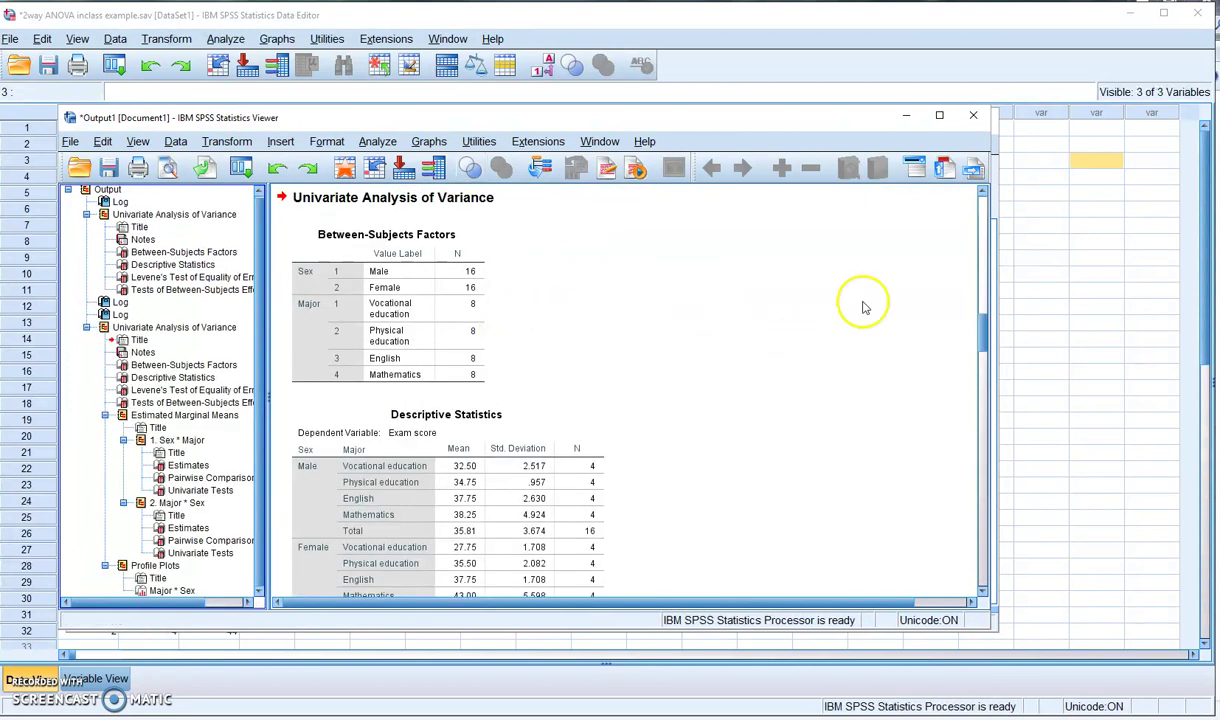
Scroll past Estimates and Pairwise Comparisons to the Sex * Major Univariate Tests (males F=2.909, females F=16.067).
{"action": "left_click_drag", "start_coordinate": [985, 325], "coordinate": [990, 404]}
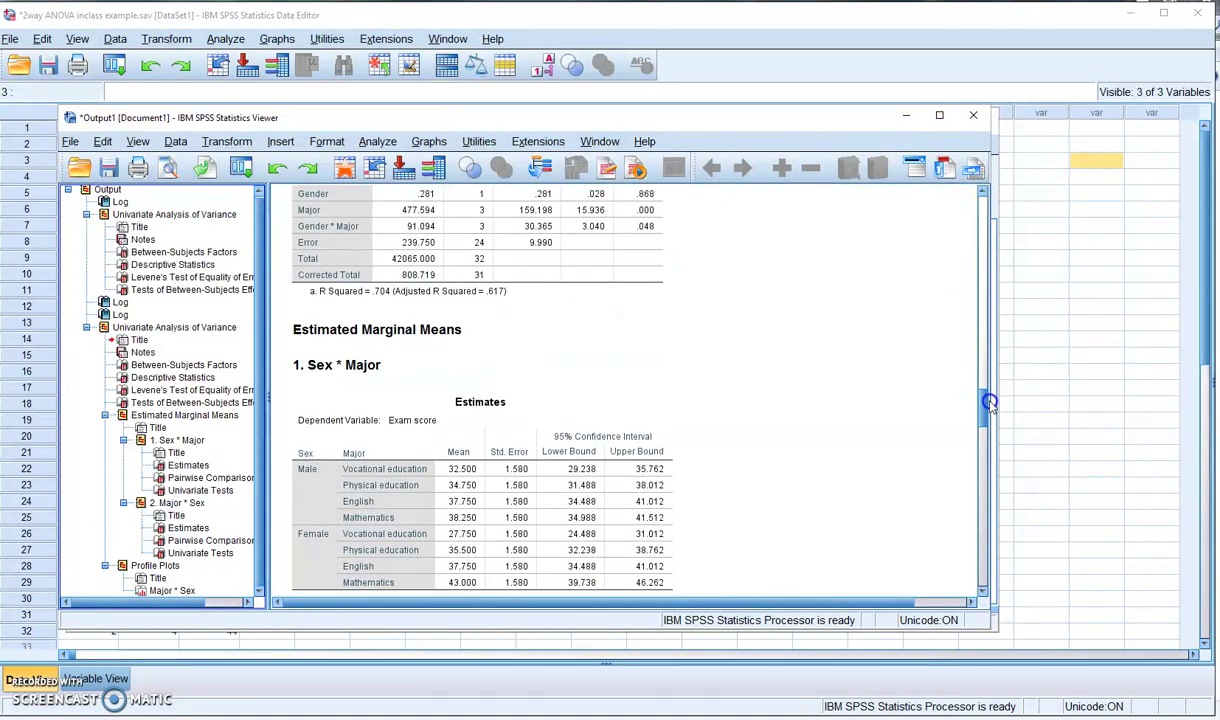
{"action": "left_click", "coordinate": [305, 330]}
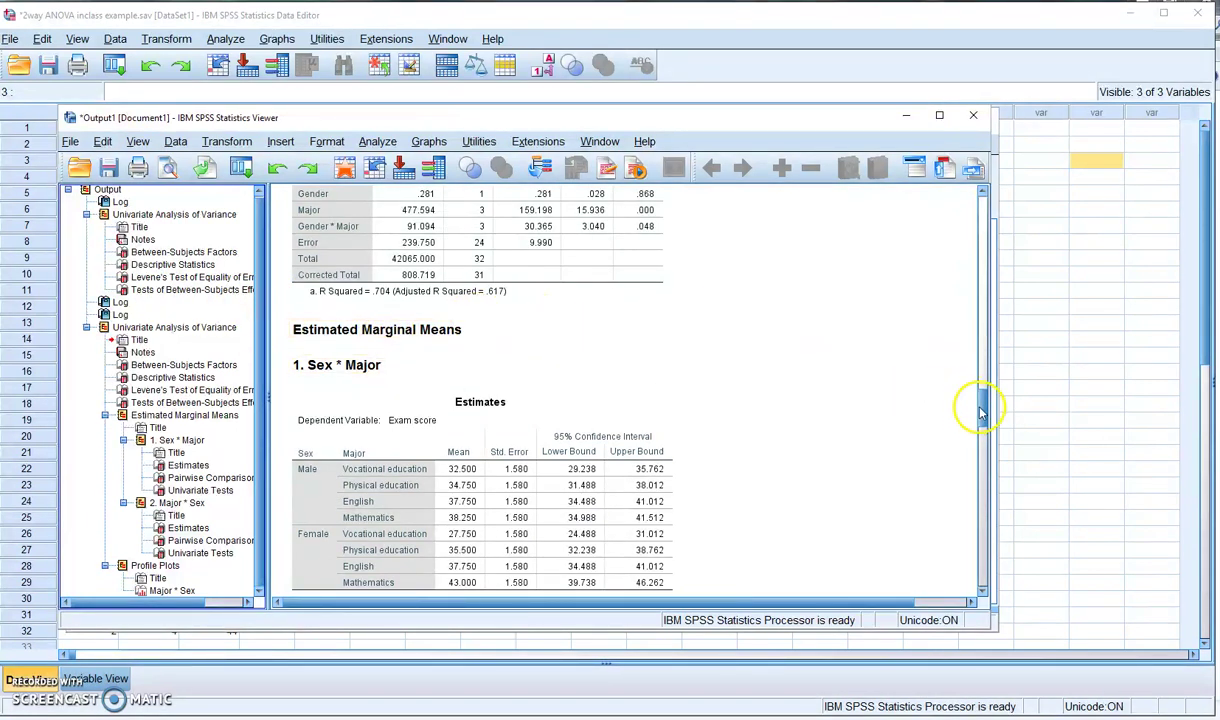
{"action": "left_click_drag", "start_coordinate": [983, 408], "coordinate": [984, 425]}
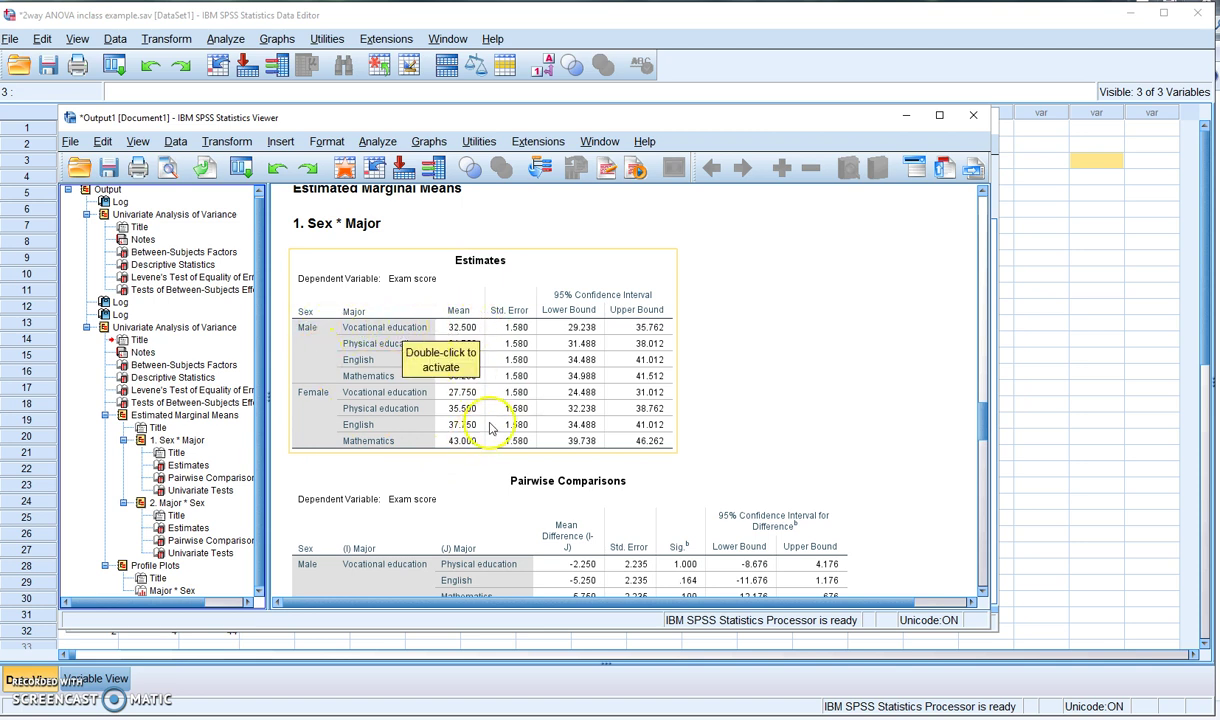
{"action": "left_click_drag", "start_coordinate": [984, 414], "coordinate": [980, 430]}
{"action": "left_click", "coordinate": [535, 393]}
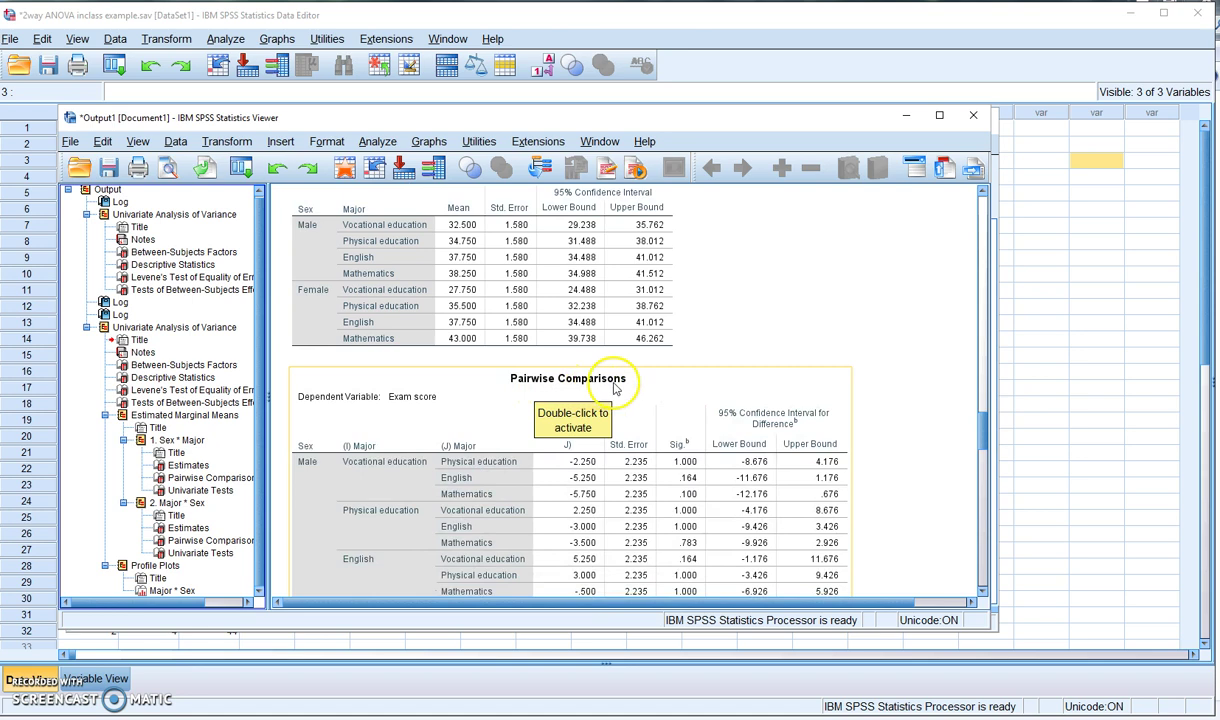
{"action": "left_click_drag", "start_coordinate": [985, 430], "coordinate": [996, 483]}
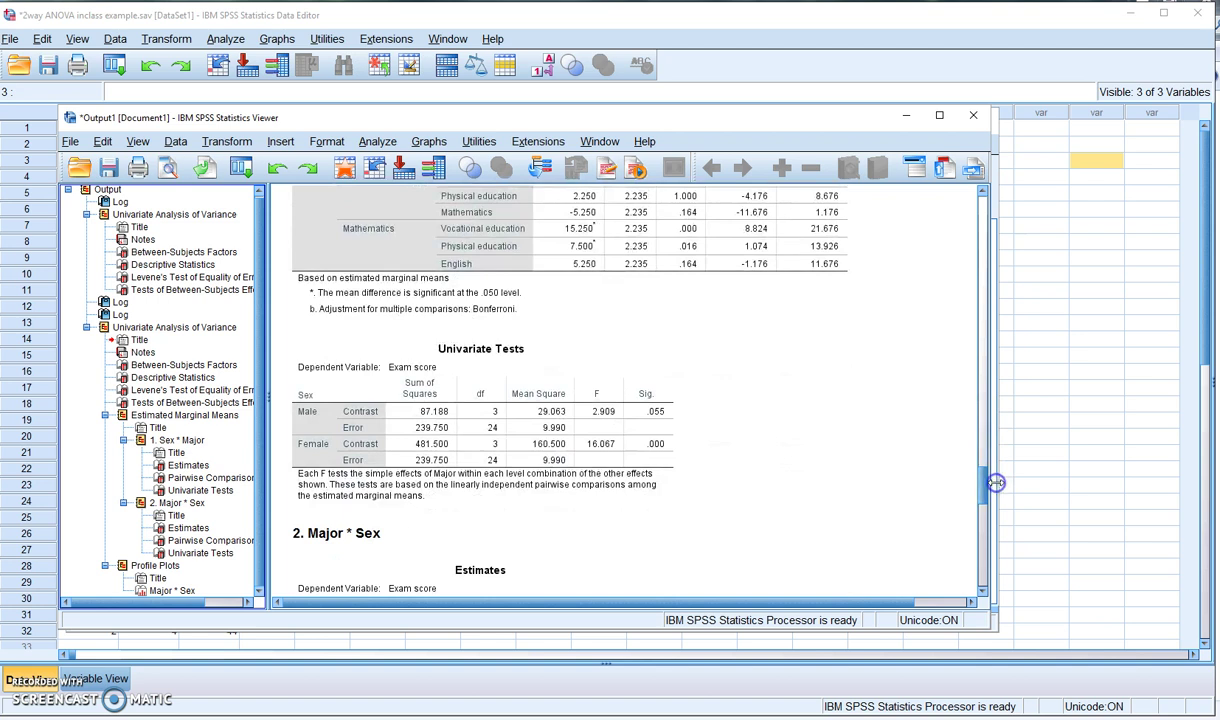
{"action": "left_click", "coordinate": [453, 366]}
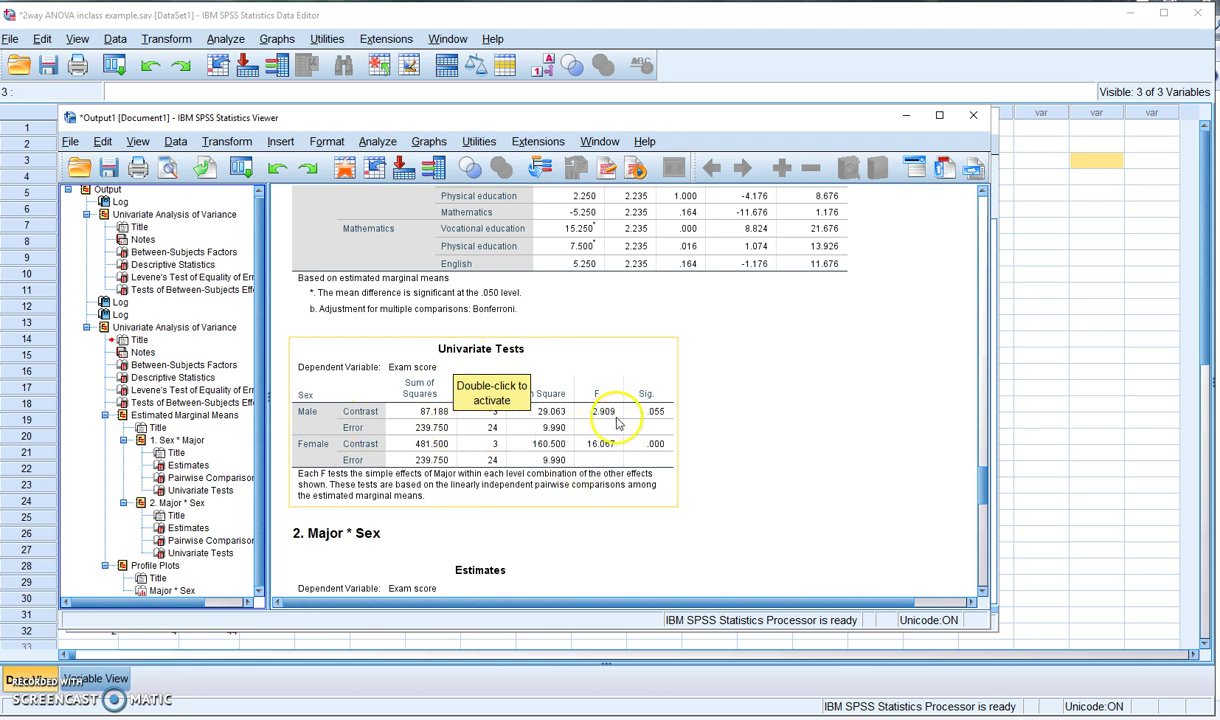
{"action": "left_click", "coordinate": [727, 347]}
{"action": "left_click", "coordinate": [735, 358]}
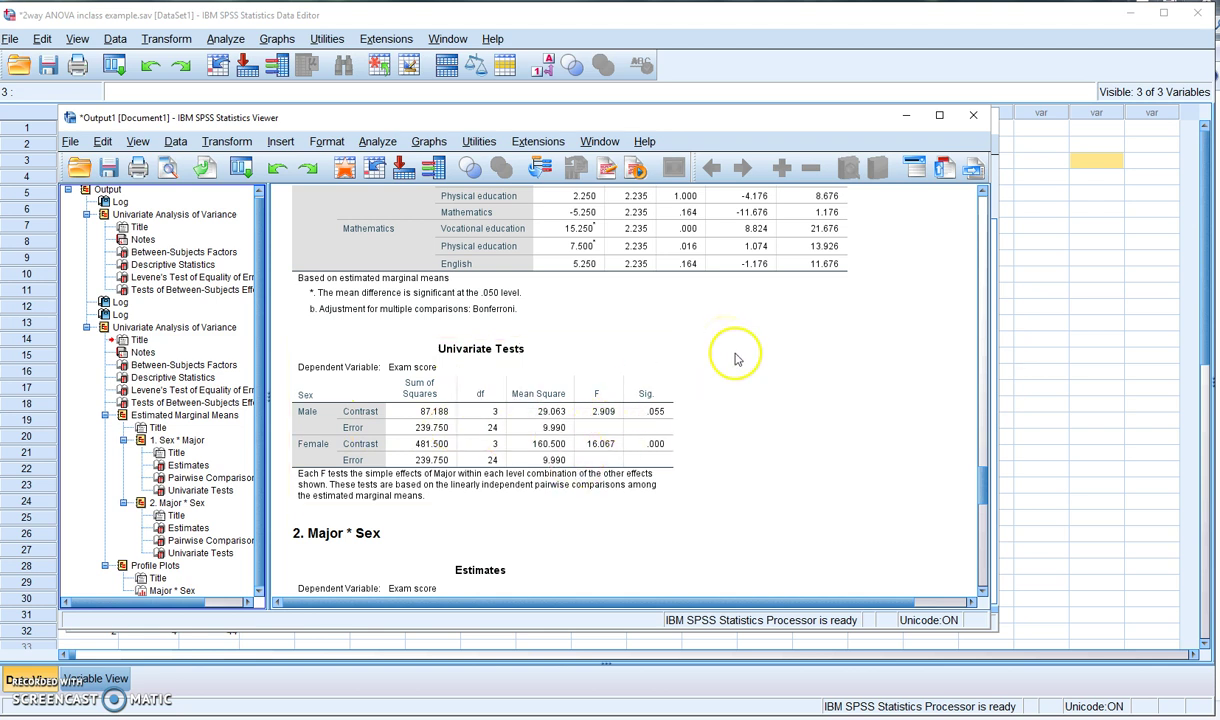
{"action": "left_click", "coordinate": [478, 378]}
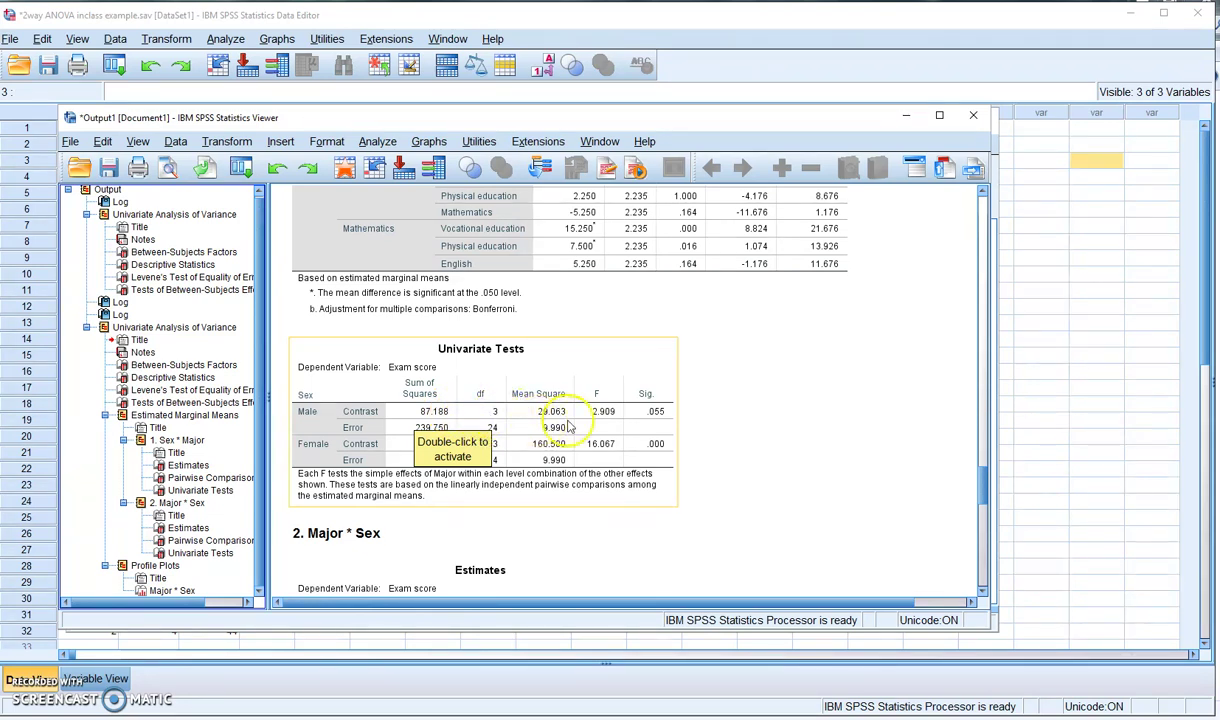
{"action": "left_click", "coordinate": [700, 418]}
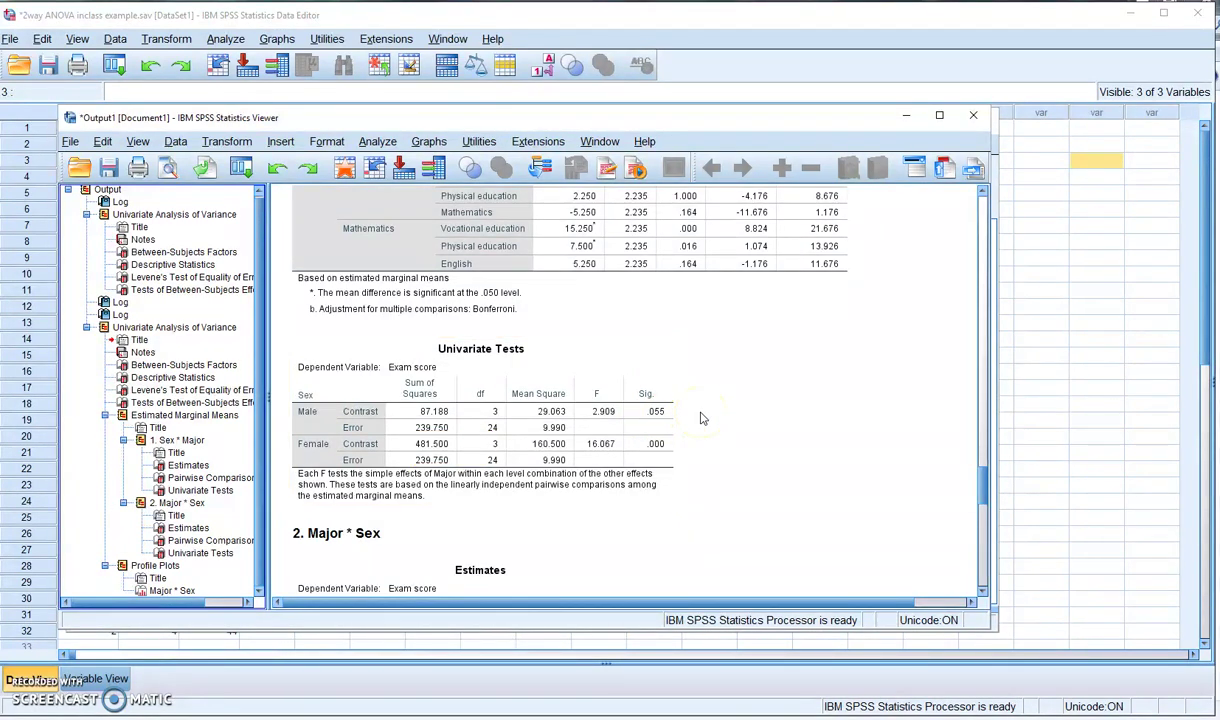
{"action": "left_click", "coordinate": [296, 420]}
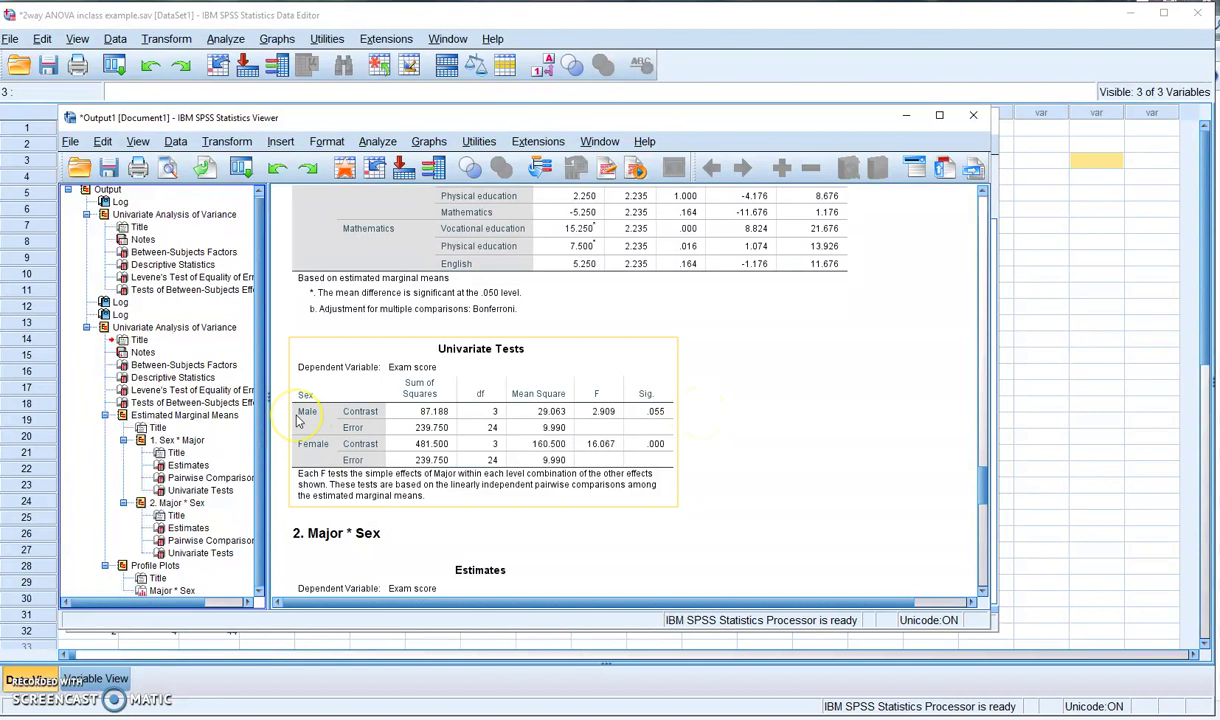
{"action": "mouse_move", "coordinate": [296, 420]}
{"action": "left_mouse_down"}
{"action": "mouse_move", "coordinate": [381, 418]}
{"action": "mouse_move", "coordinate": [301, 411]}
{"action": "mouse_move", "coordinate": [352, 420]}
{"action": "left_mouse_up"}
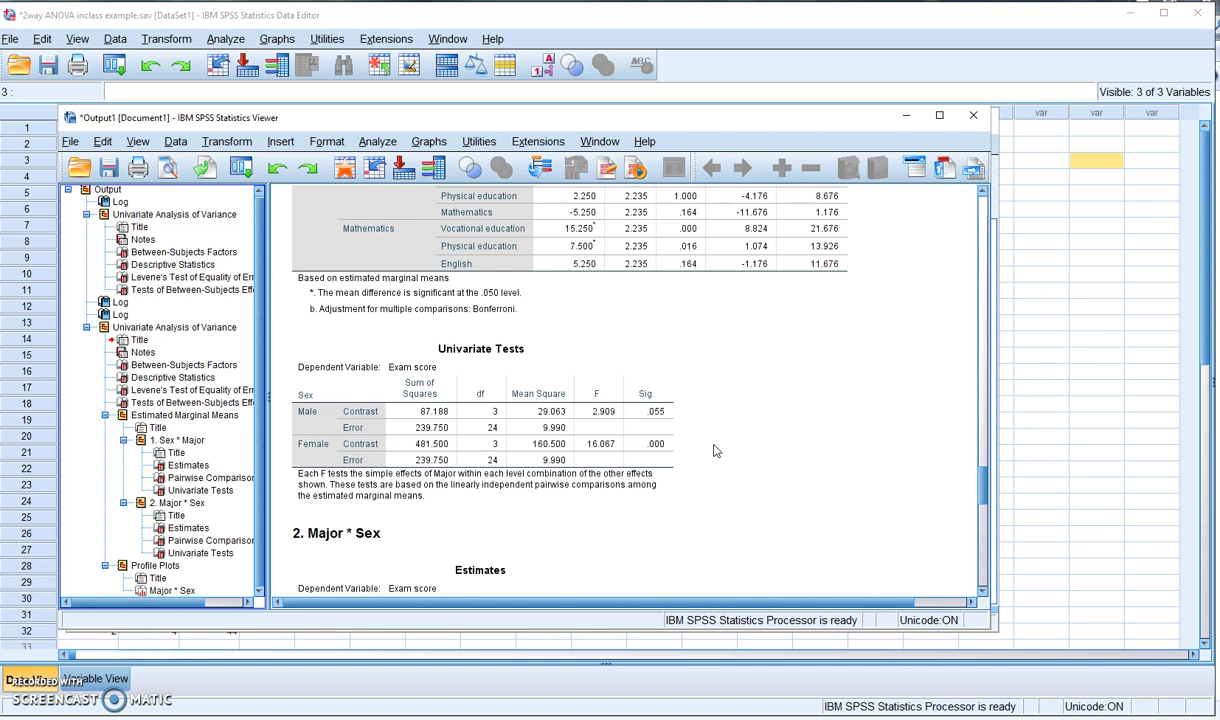
{"action": "left_click", "coordinate": [579, 438]}
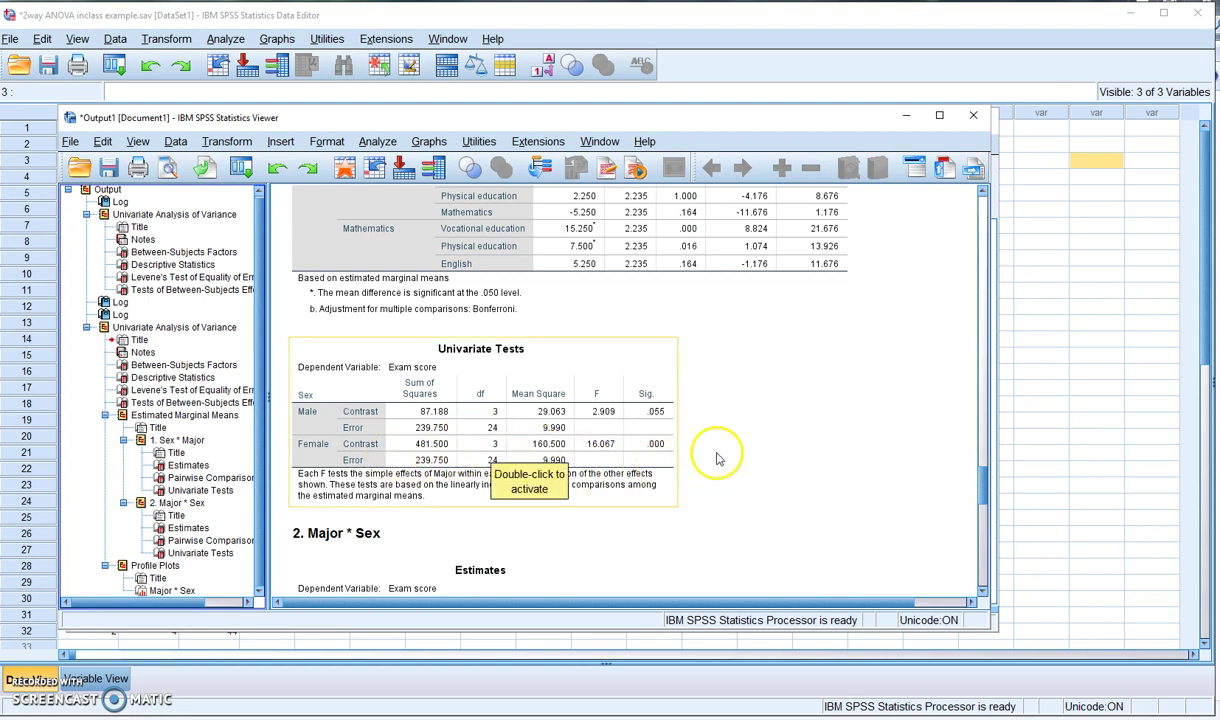
{"action": "left_click", "coordinate": [776, 459]}
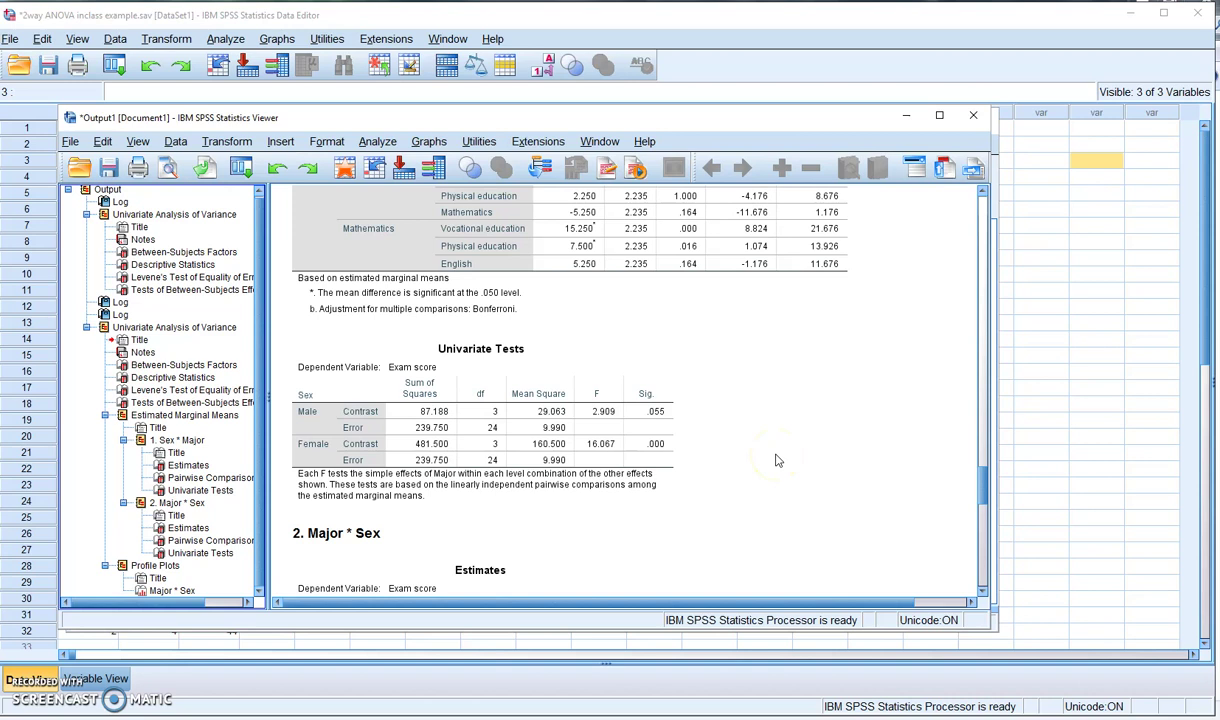
{"action": "left_click", "coordinate": [828, 470]}
{"action": "left_click", "coordinate": [460, 450]}
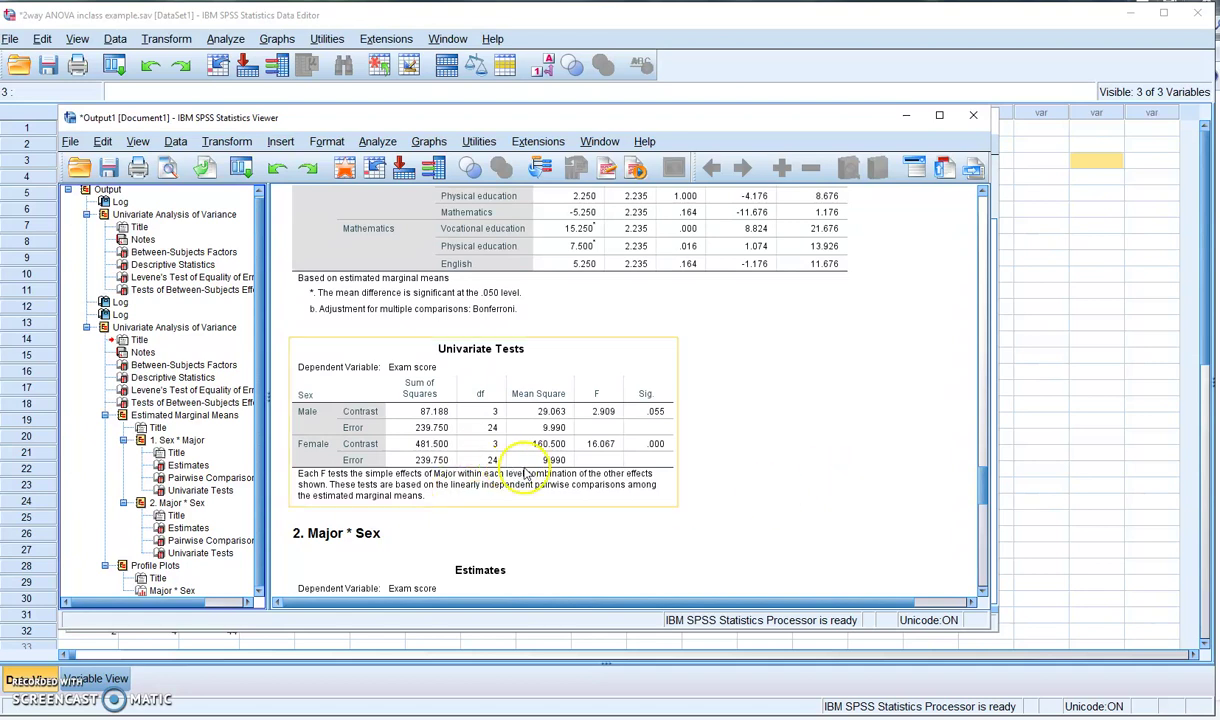
{"action": "left_click", "coordinate": [698, 435]}
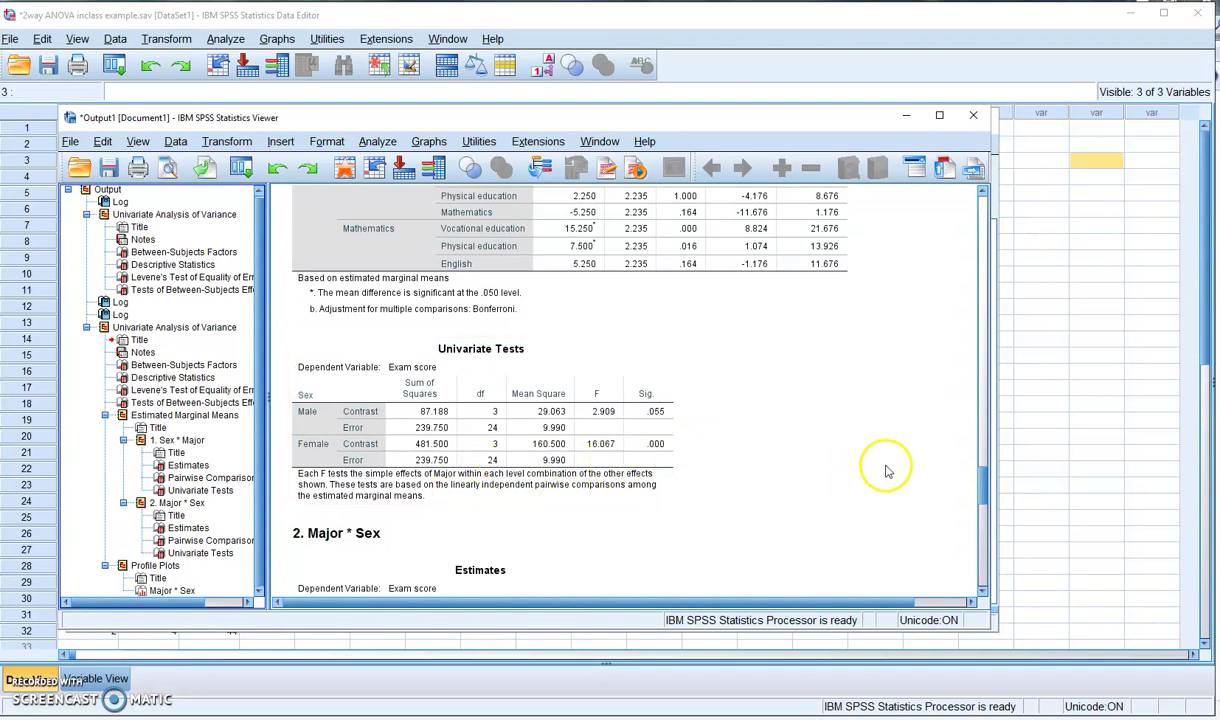
{"action": "left_click_drag", "start_coordinate": [982, 490], "coordinate": [986, 448]}
{"action": "left_click", "coordinate": [307, 342]}
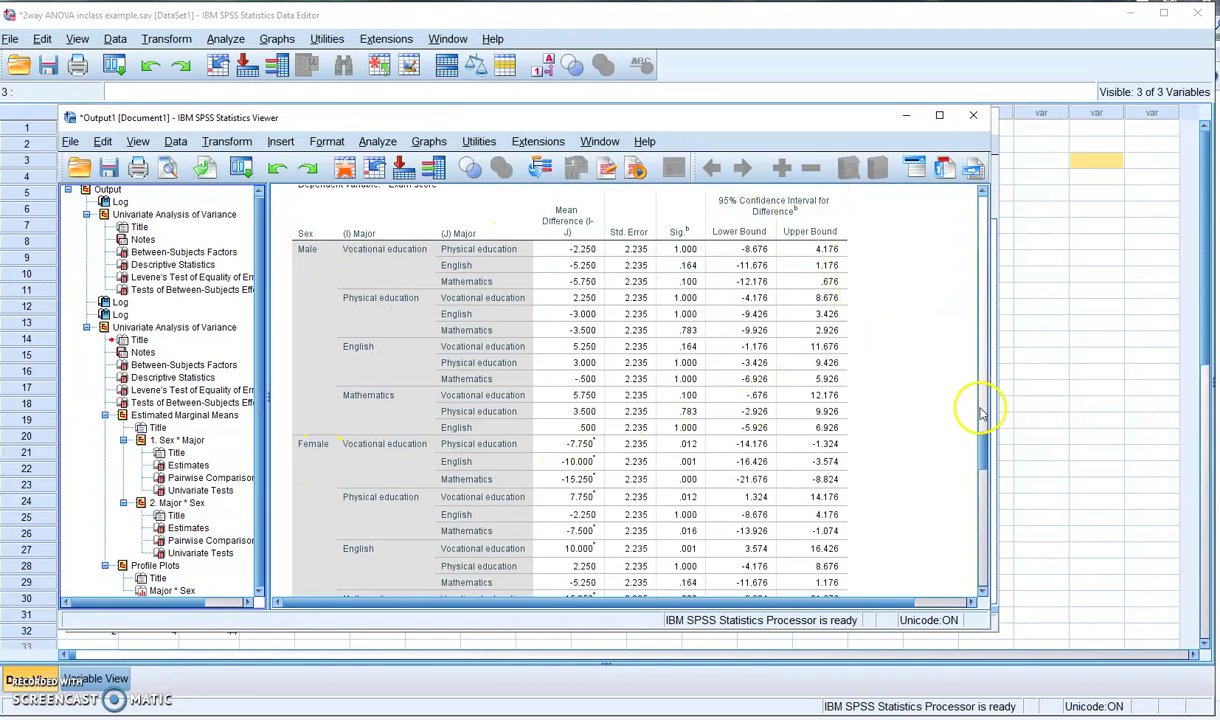
{"action": "left_click_drag", "start_coordinate": [986, 460], "coordinate": [986, 470]}
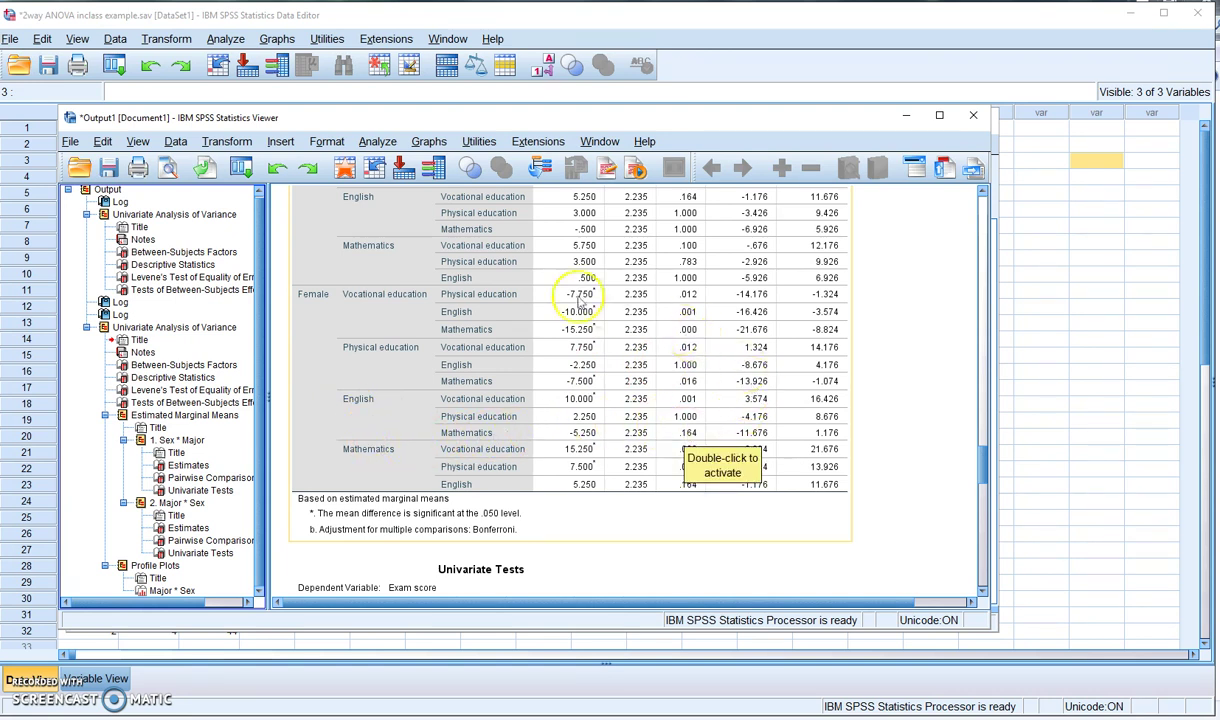
{"action": "left_click_drag", "start_coordinate": [984, 458], "coordinate": [984, 488]}
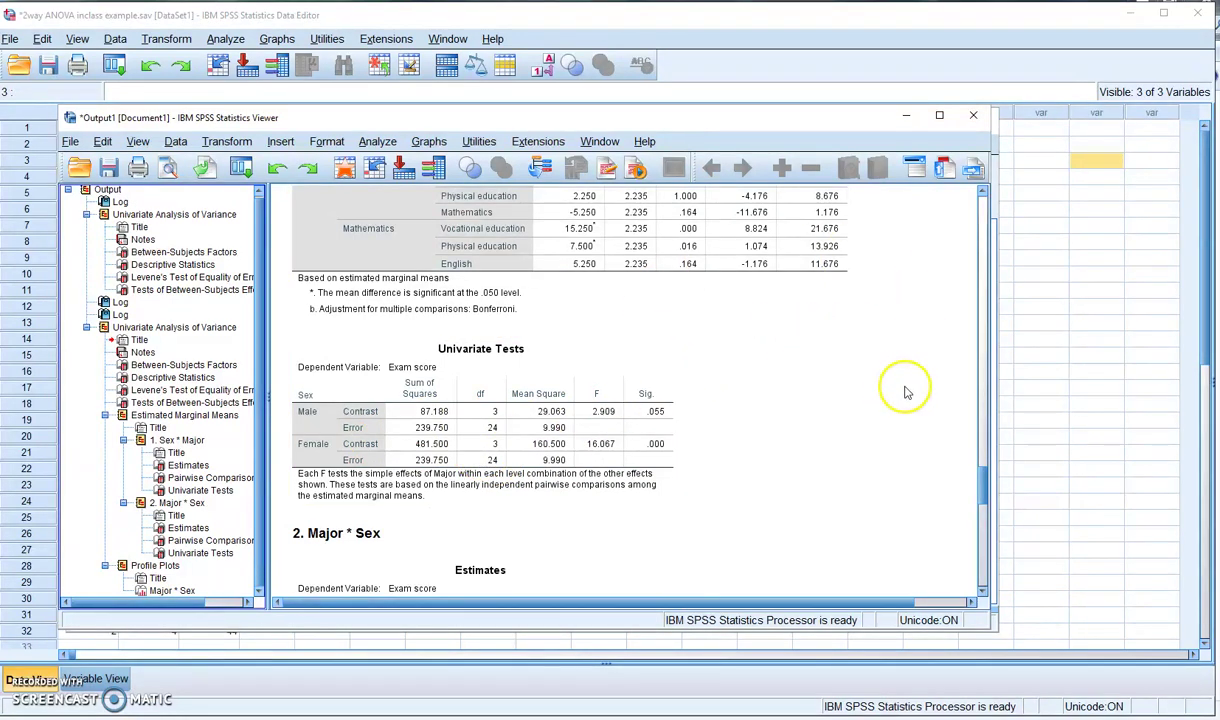
{"action": "left_click", "coordinate": [985, 485]}
Scroll to the 2. Major * Sex Estimates, Pairwise Comparisons and Univariate Tests tables.
{"action": "left_click_drag", "start_coordinate": [985, 485], "coordinate": [985, 512]}
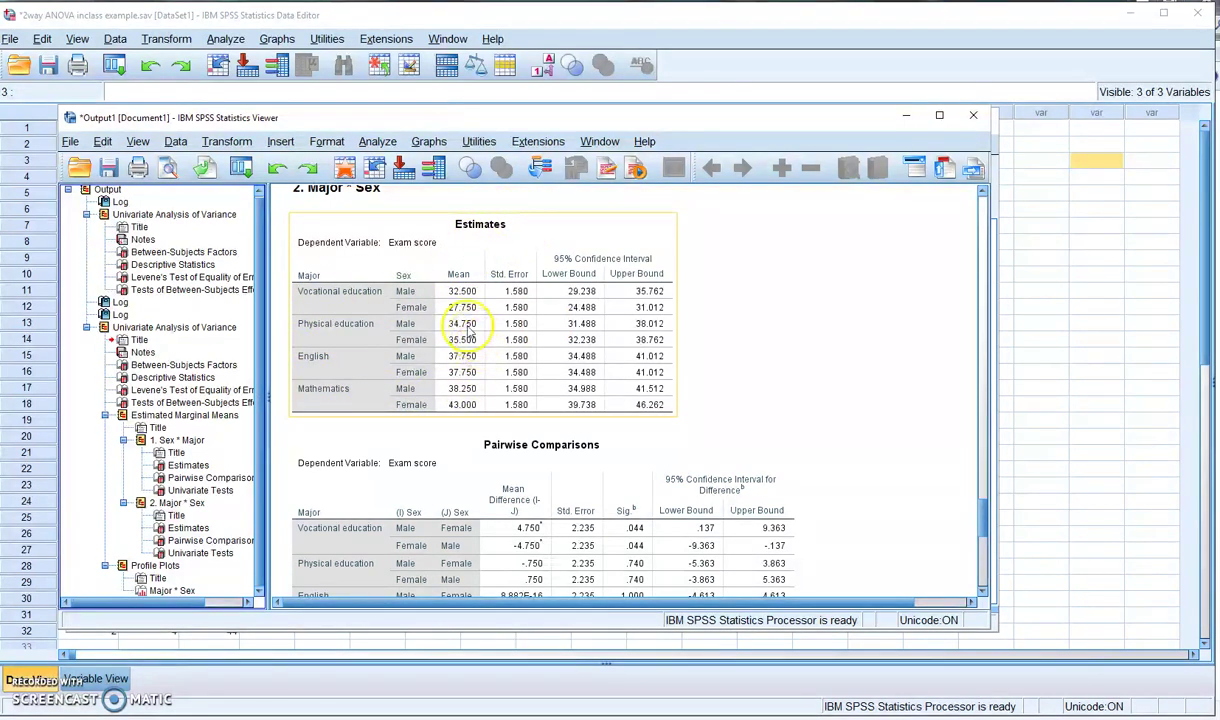
{"action": "left_click", "coordinate": [830, 410]}
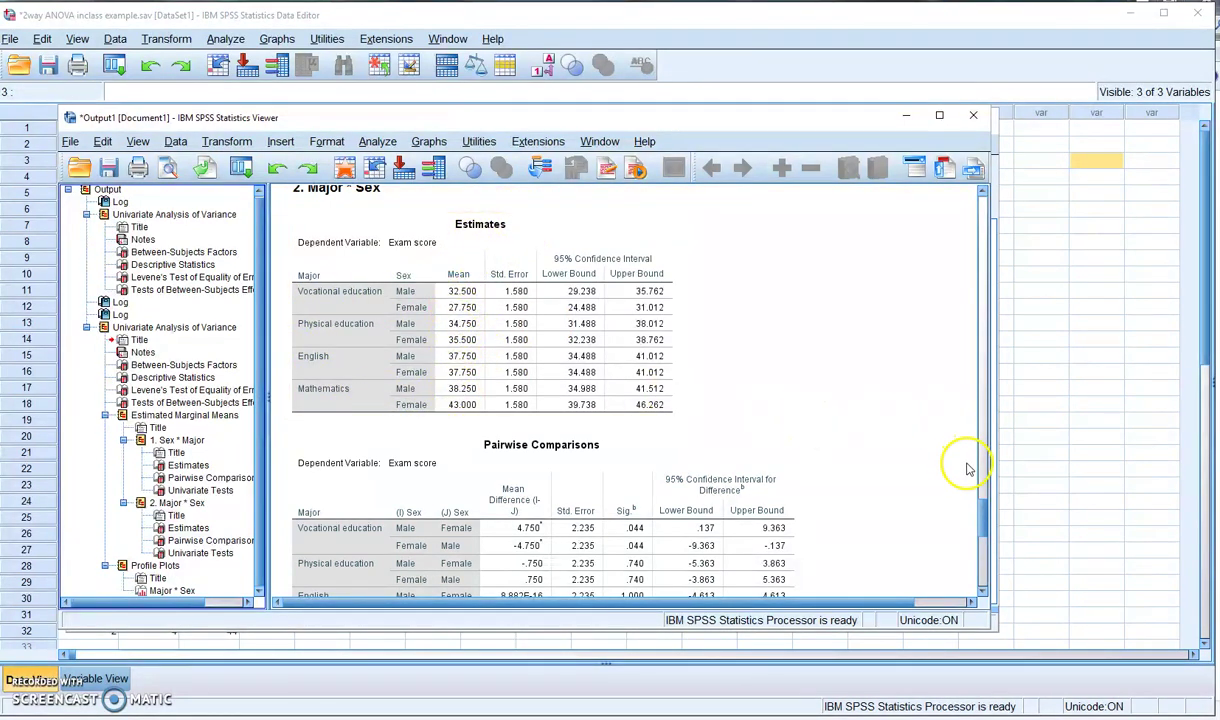
{"action": "mouse_move", "coordinate": [986, 505]}
{"action": "left_mouse_down"}
{"action": "mouse_move", "coordinate": [987, 563]}
{"action": "mouse_move", "coordinate": [997, 519]}
{"action": "left_mouse_up"}
{"action": "left_click", "coordinate": [585, 393]}
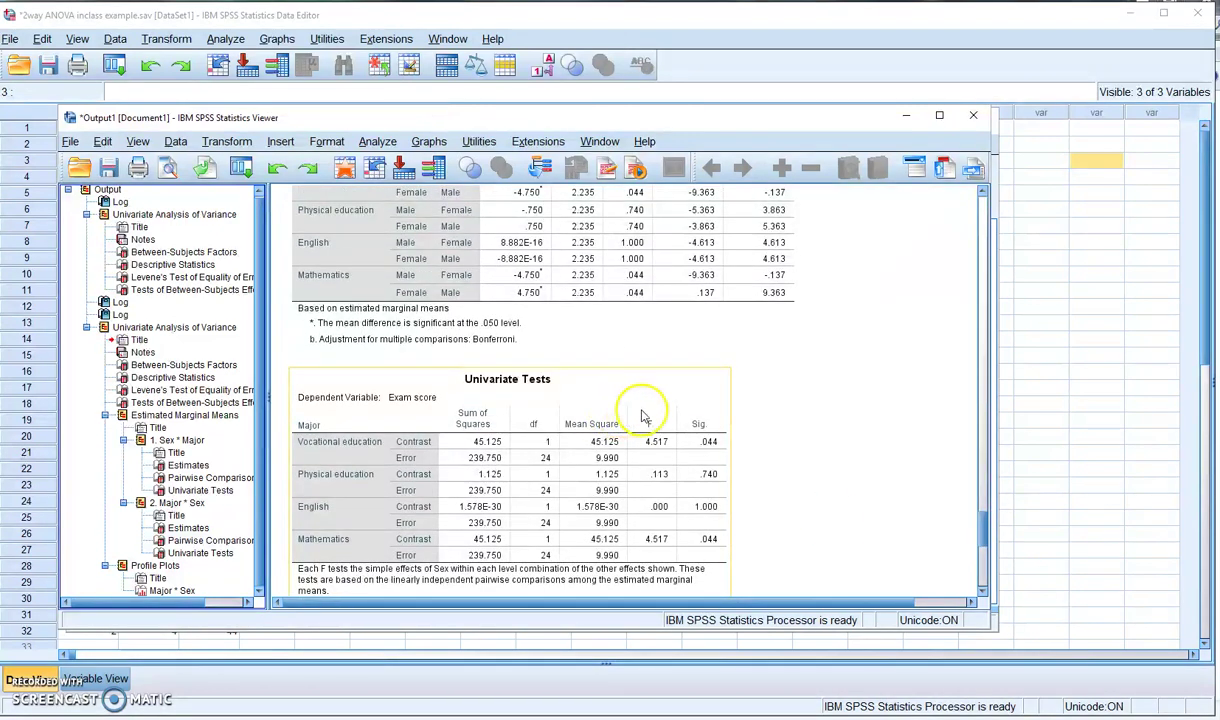
{"action": "left_click", "coordinate": [708, 335]}
{"action": "left_click", "coordinate": [795, 404]}
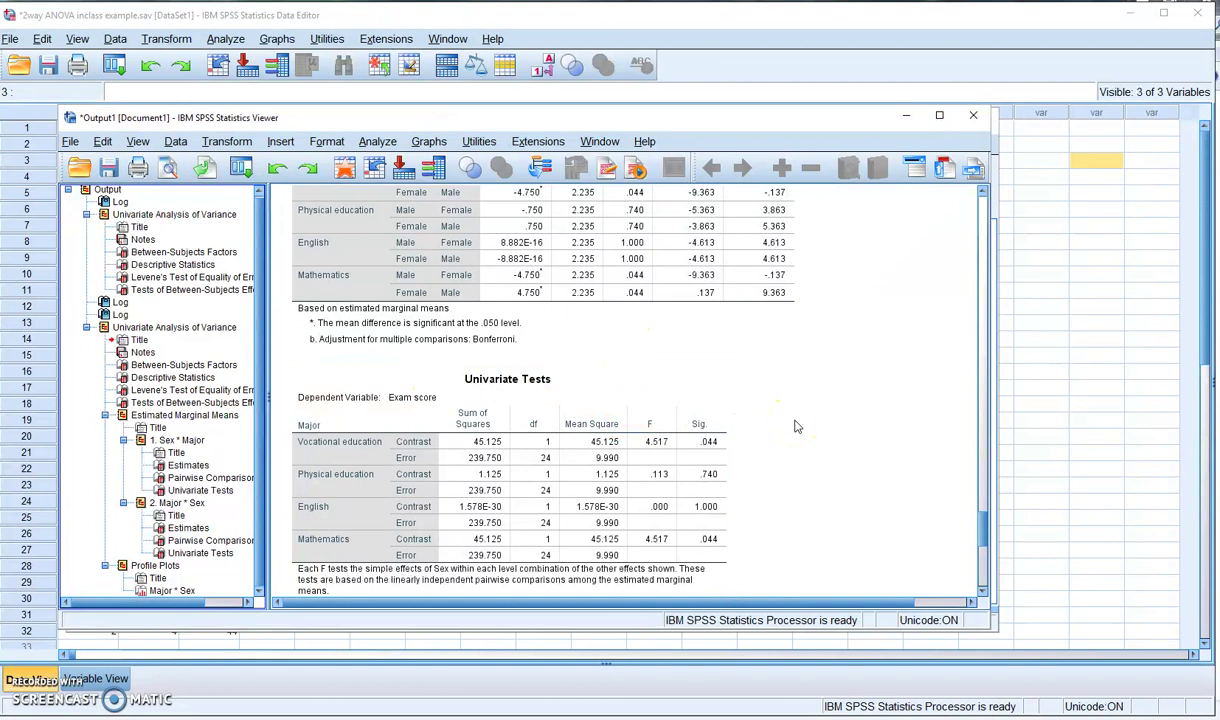
{"action": "left_click", "coordinate": [437, 385]}
{"action": "left_click", "coordinate": [375, 372]}
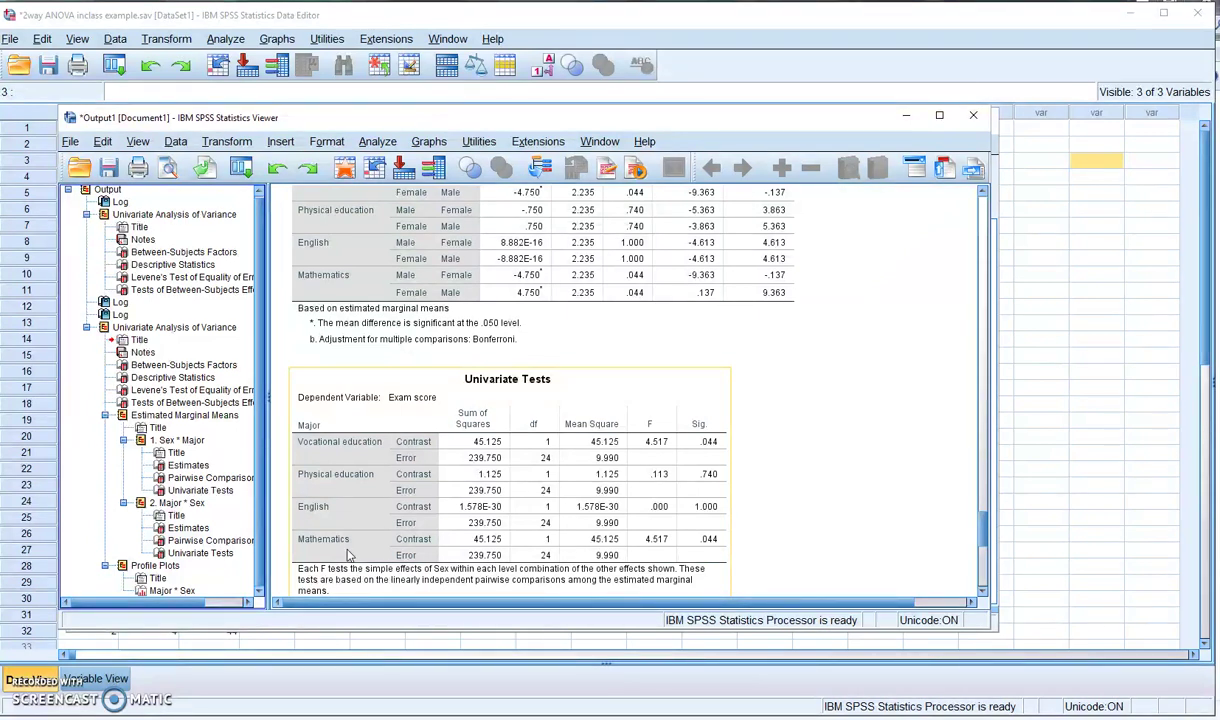
{"action": "left_click", "coordinate": [858, 497]}
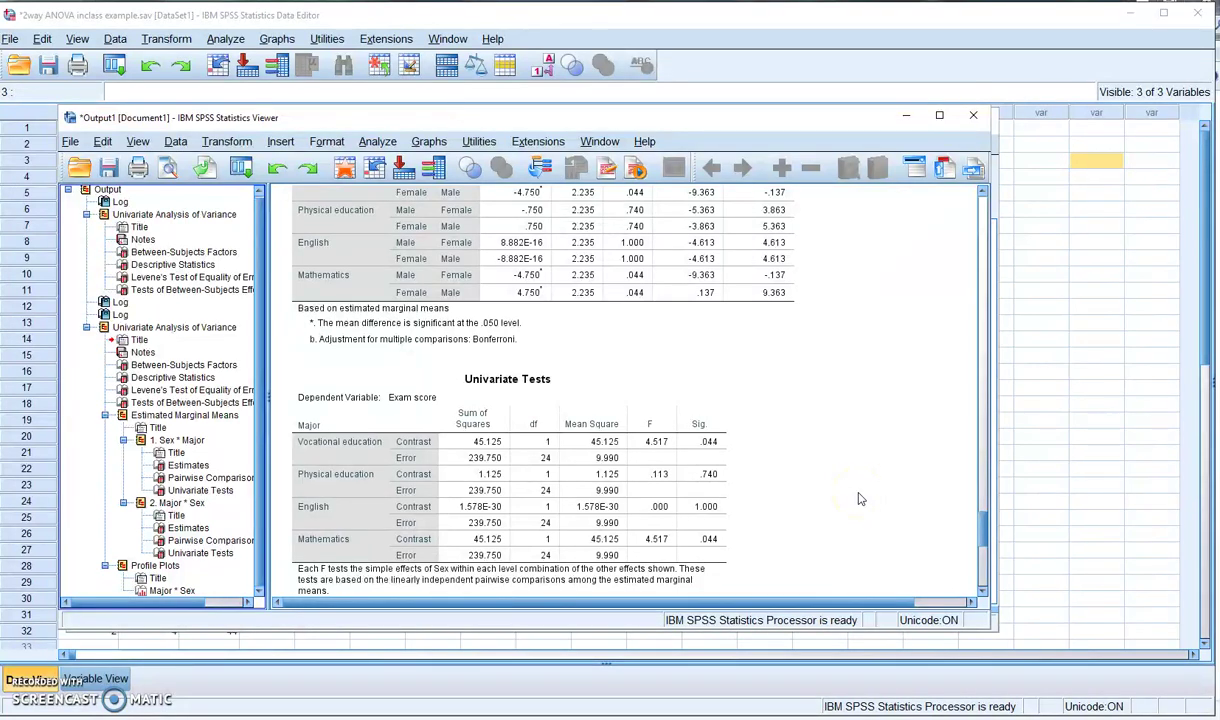
Scroll to the Profile Plots heading and the exam-score plot with crossing male and female lines.
{"action": "left_click_drag", "start_coordinate": [983, 506], "coordinate": [988, 563]}
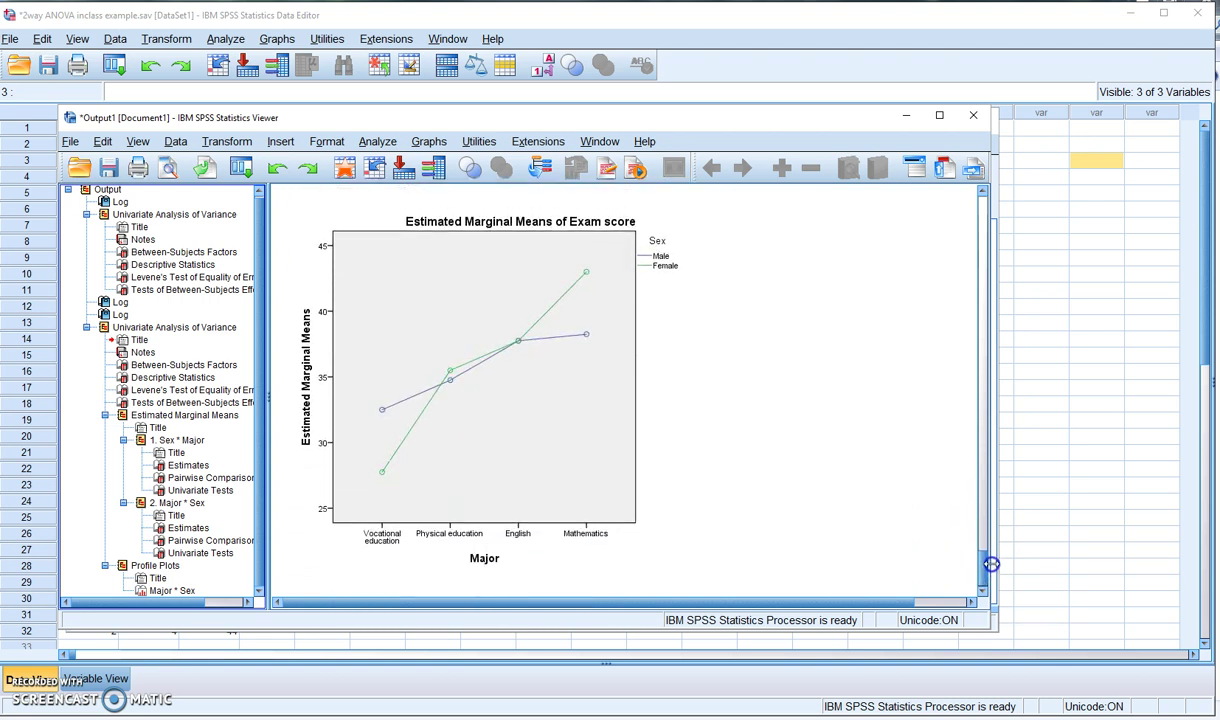
{"action": "left_click", "coordinate": [983, 191]}
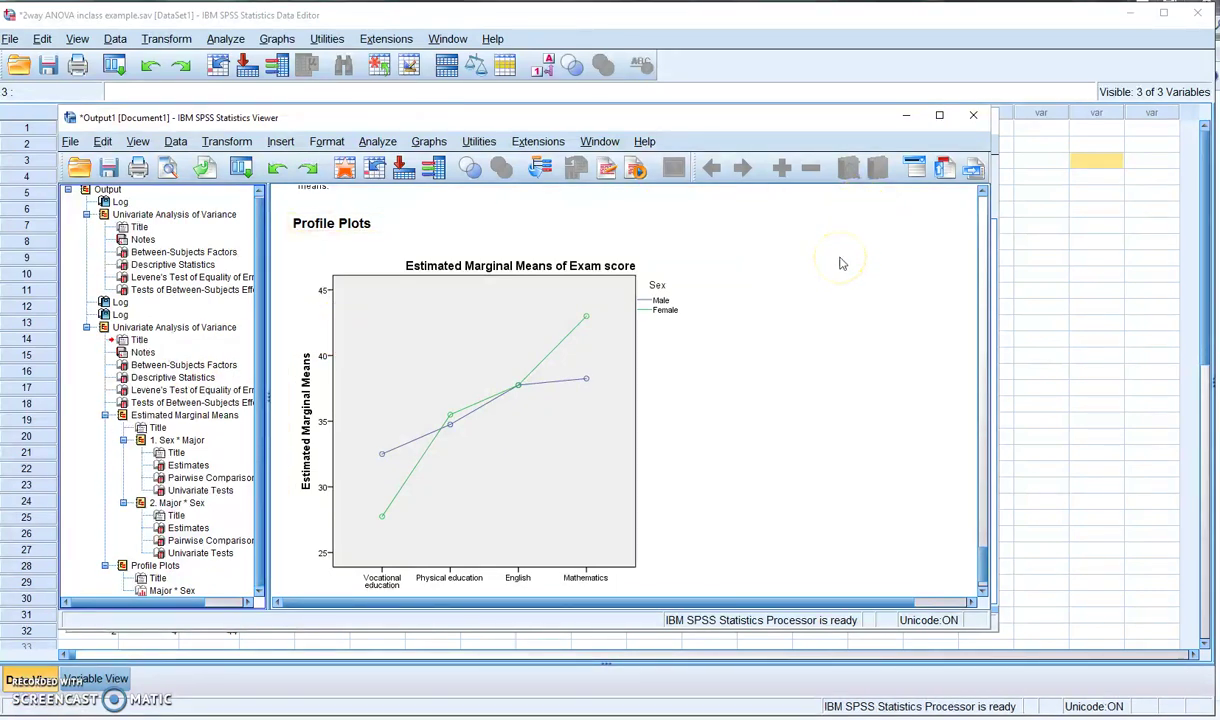
{"action": "left_click", "coordinate": [766, 338]}
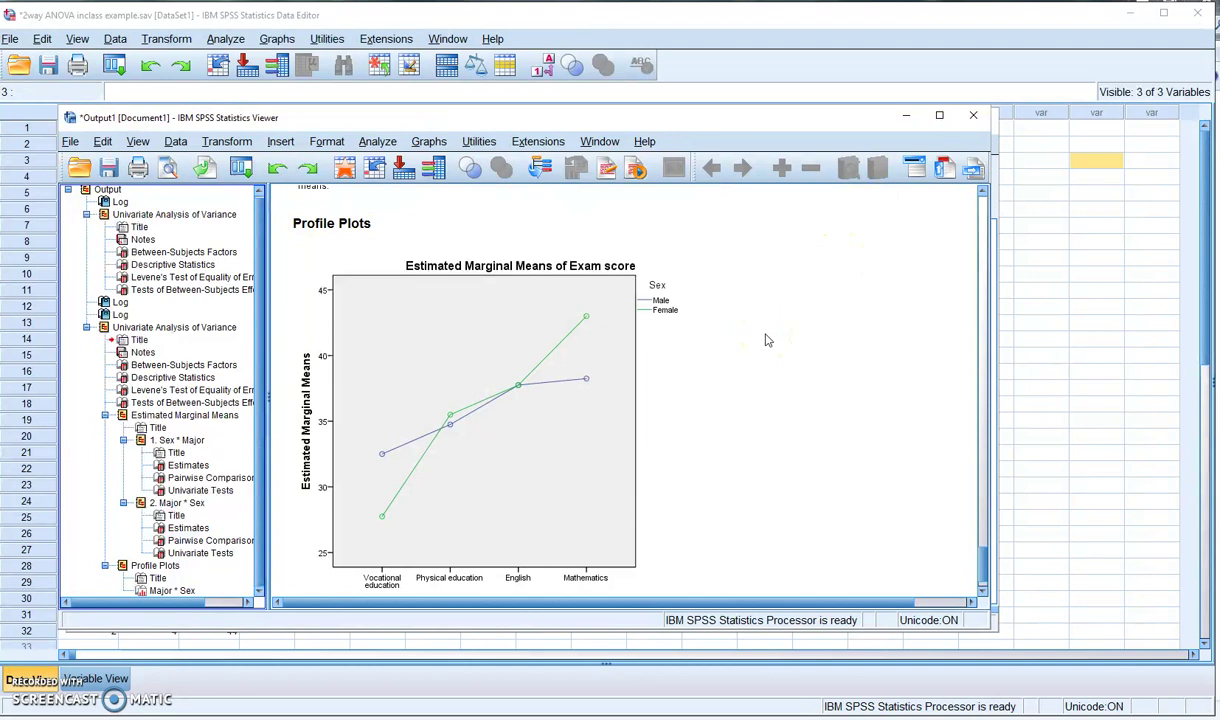